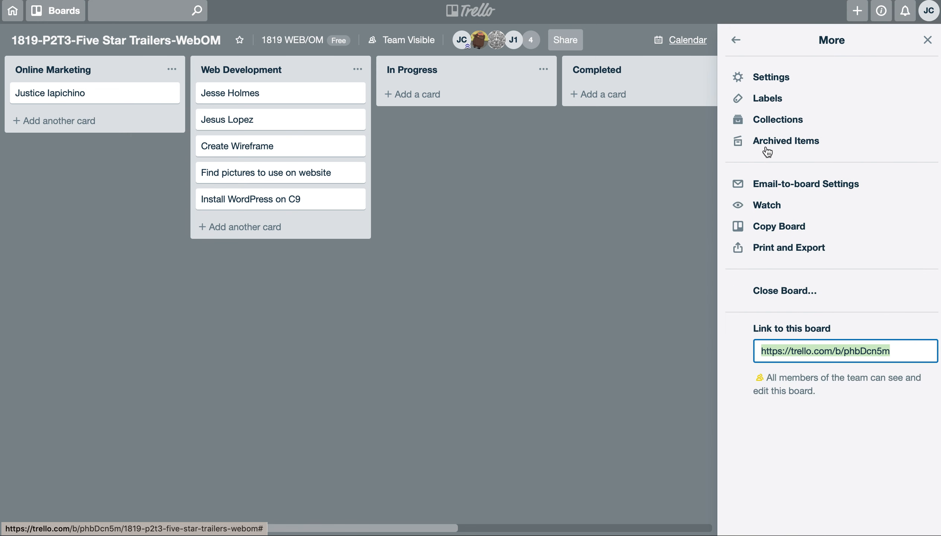
- Name the board's yellow label with the Online Marketing team member's first name and close the board menu
click(770, 97)
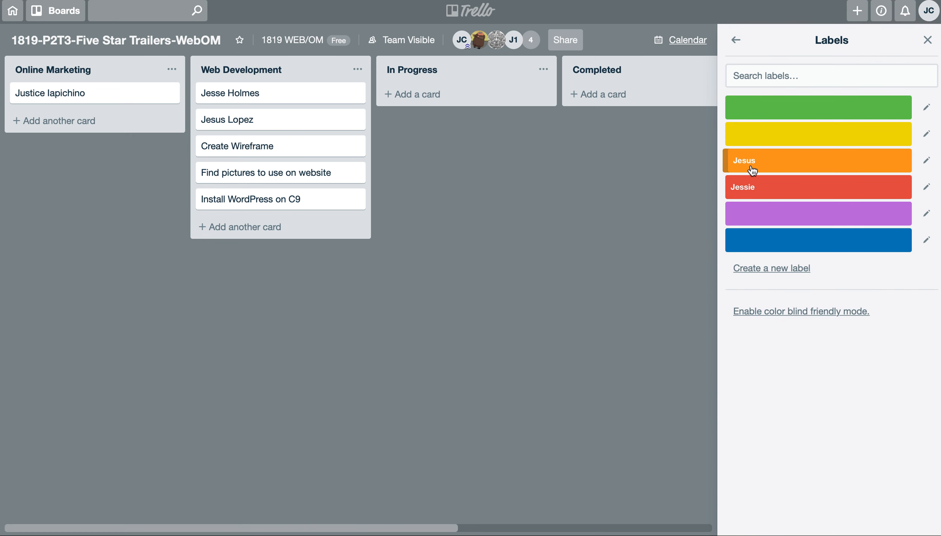
click(759, 135)
text(Justice)
click(761, 370)
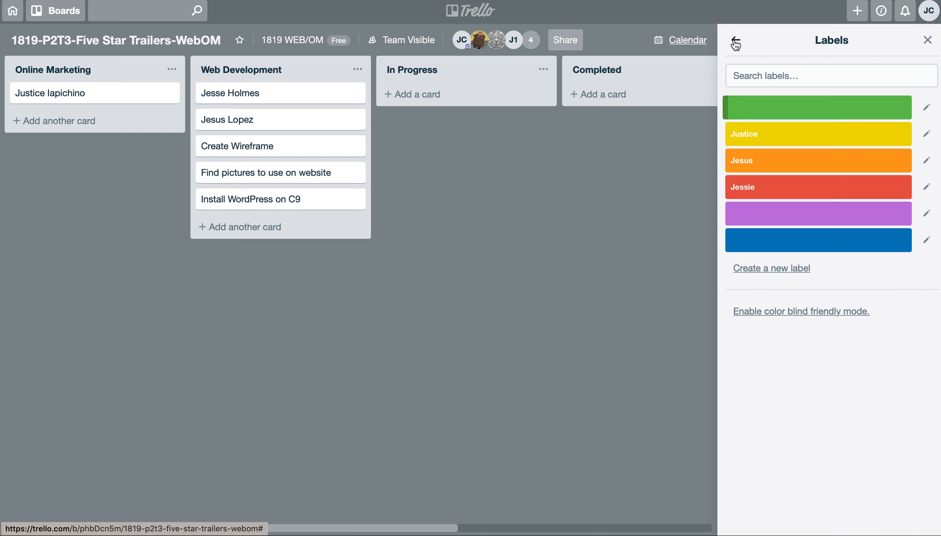
click(736, 41)
click(927, 39)
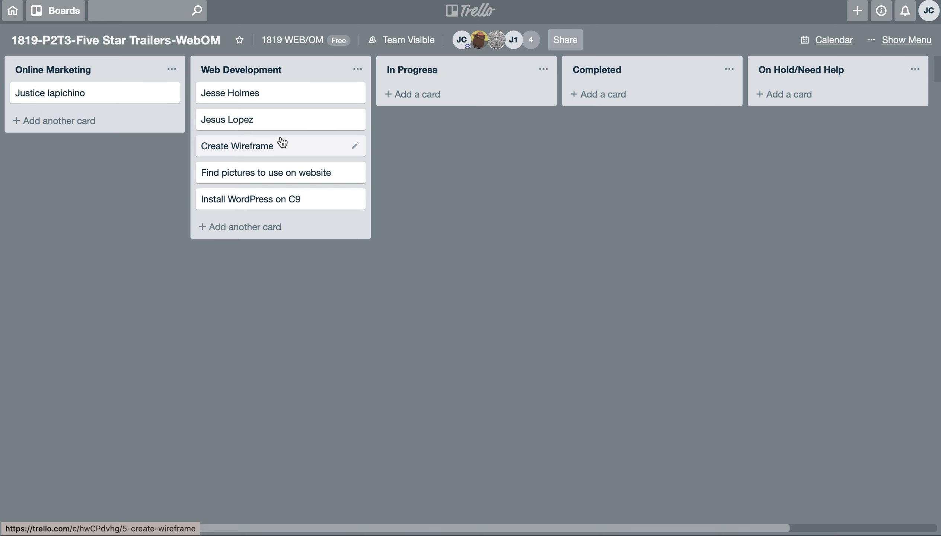
- Move the Create Wireframe card to the In Progress list and assign it the yellow label
drag(247, 149, 444, 98)
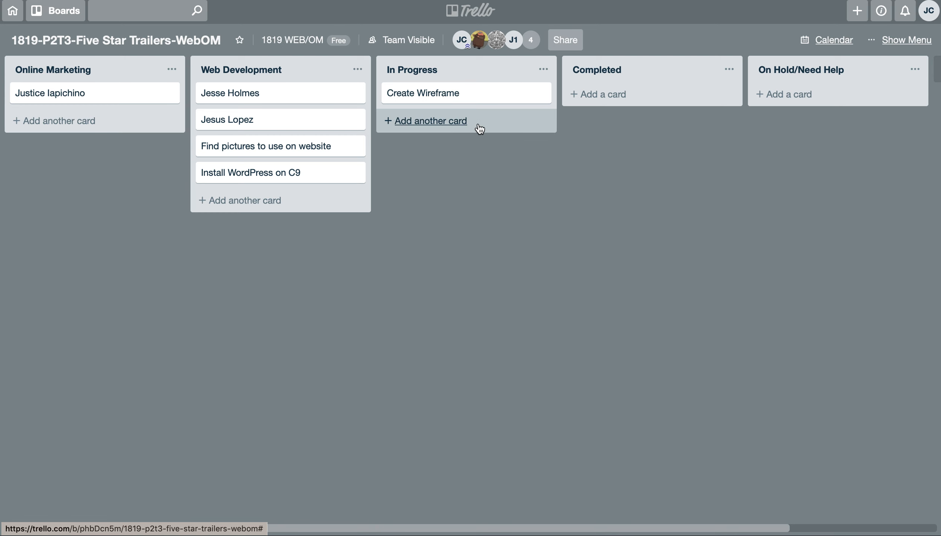
click(542, 98)
click(608, 94)
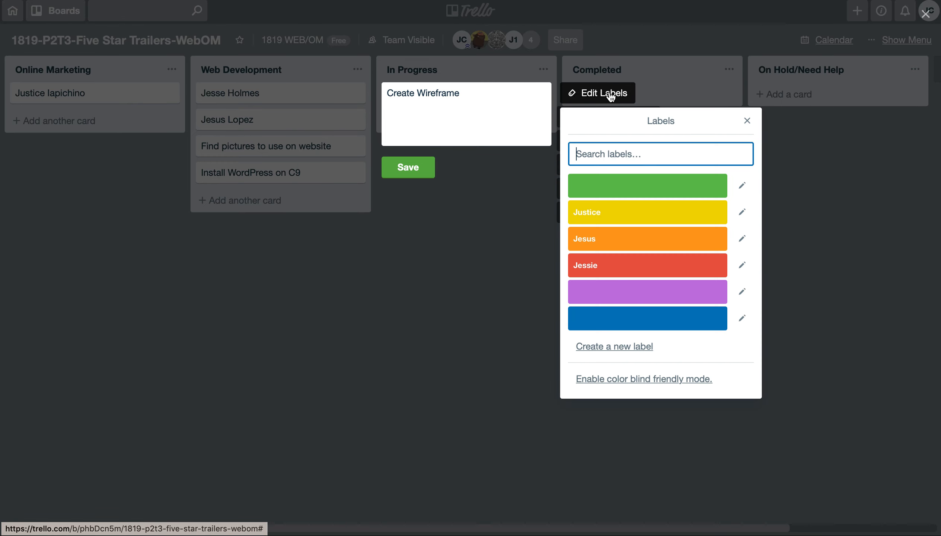
click(620, 218)
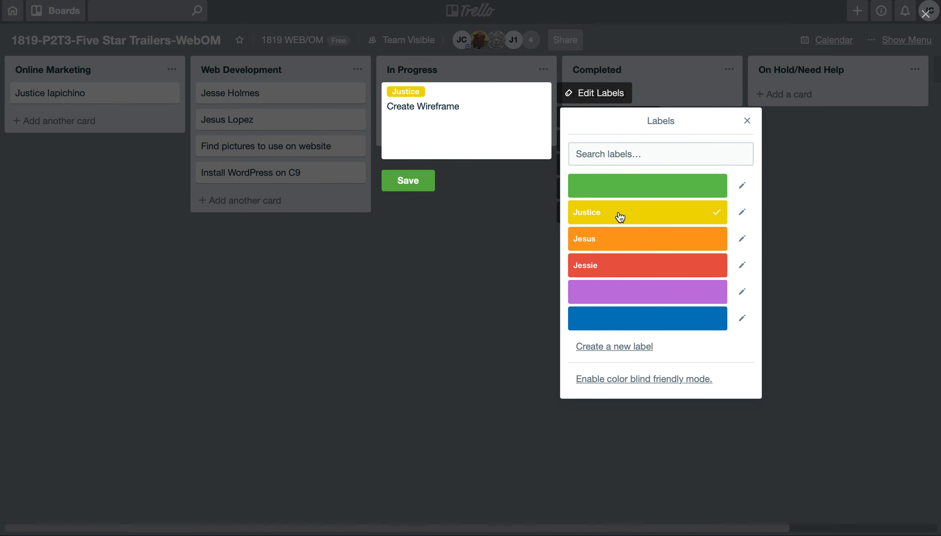
click(415, 184)
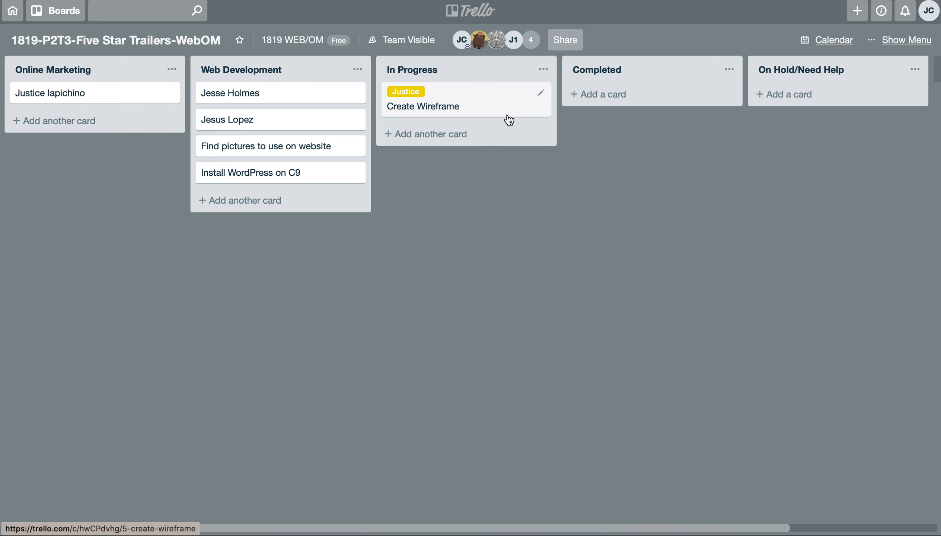
- Add the red label to the Create Wireframe card, then collapse and re-expand the label names
click(543, 96)
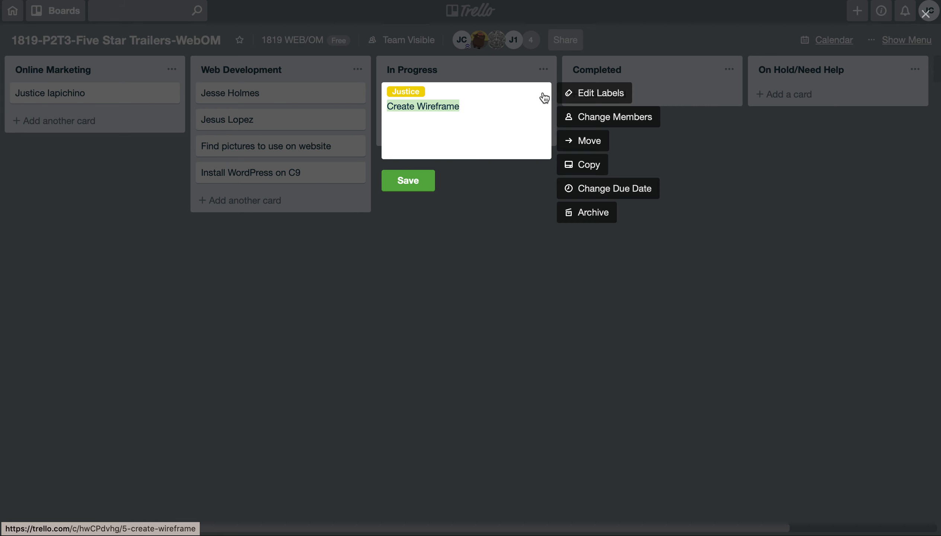
click(600, 93)
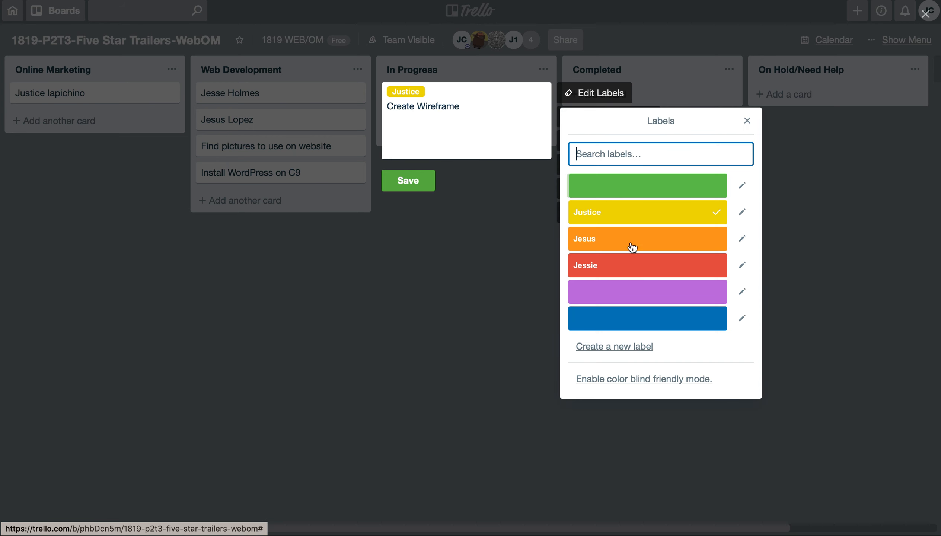
click(620, 267)
click(418, 186)
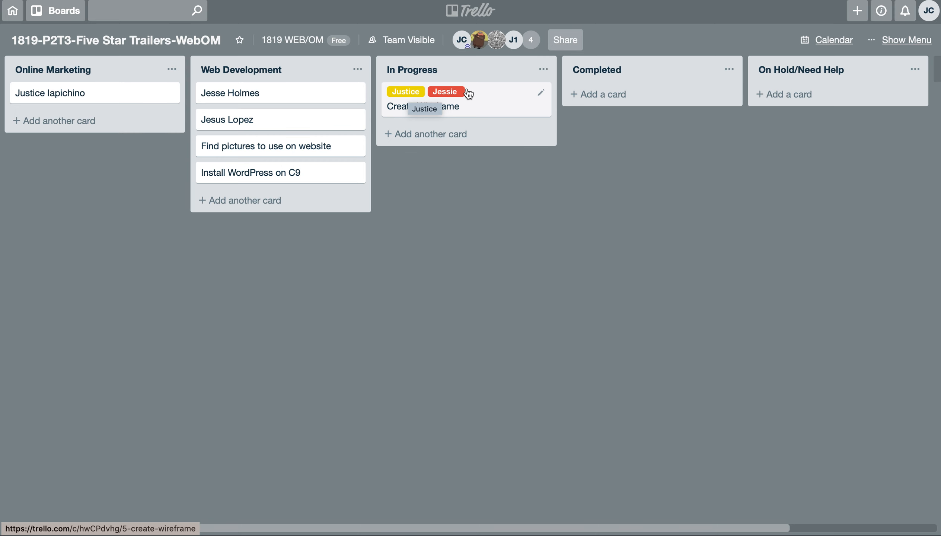
click(441, 93)
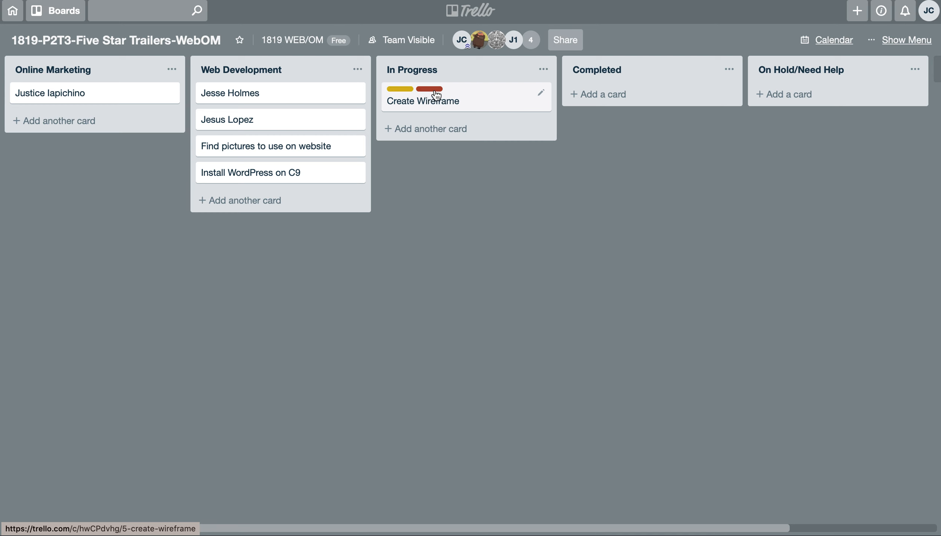
click(437, 92)
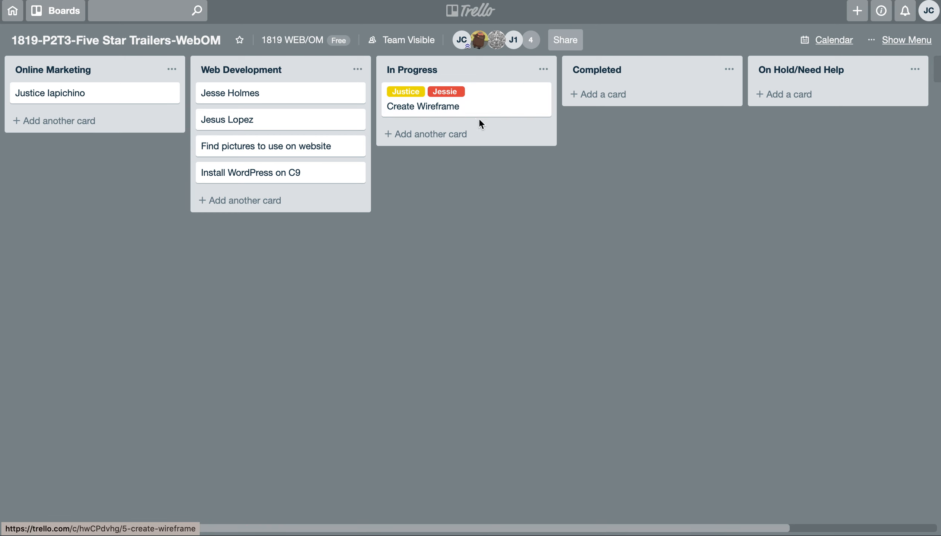
- Add the comment "Started" to the Create Wireframe card
click(499, 96)
click(282, 264)
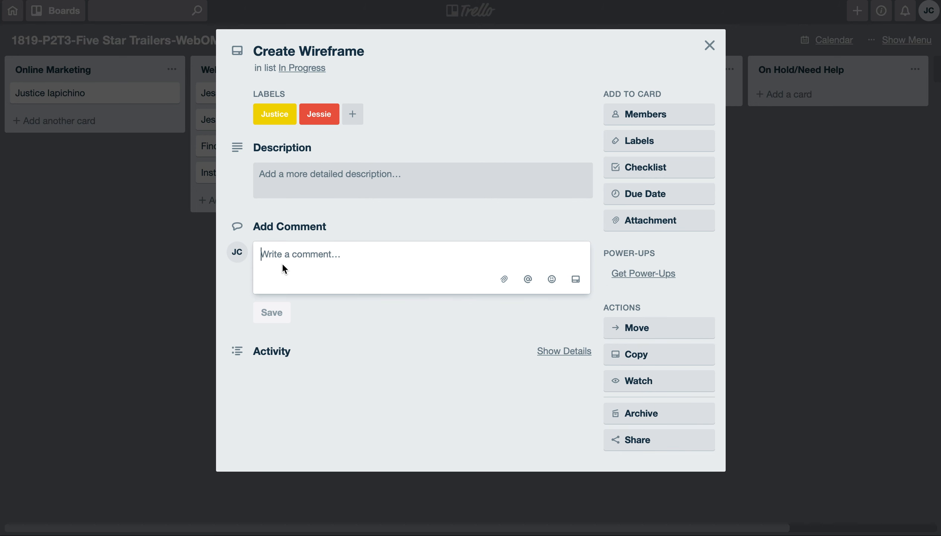
text(Started)
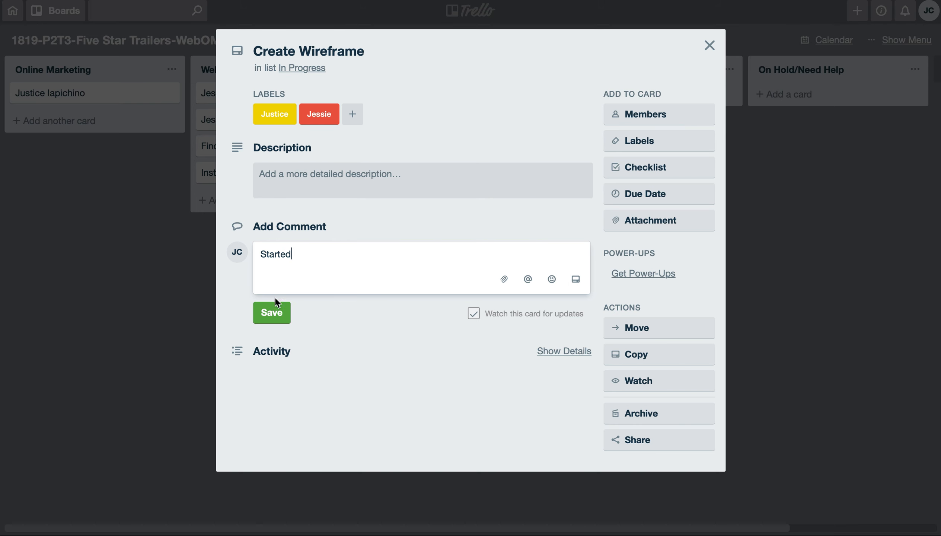
click(272, 313)
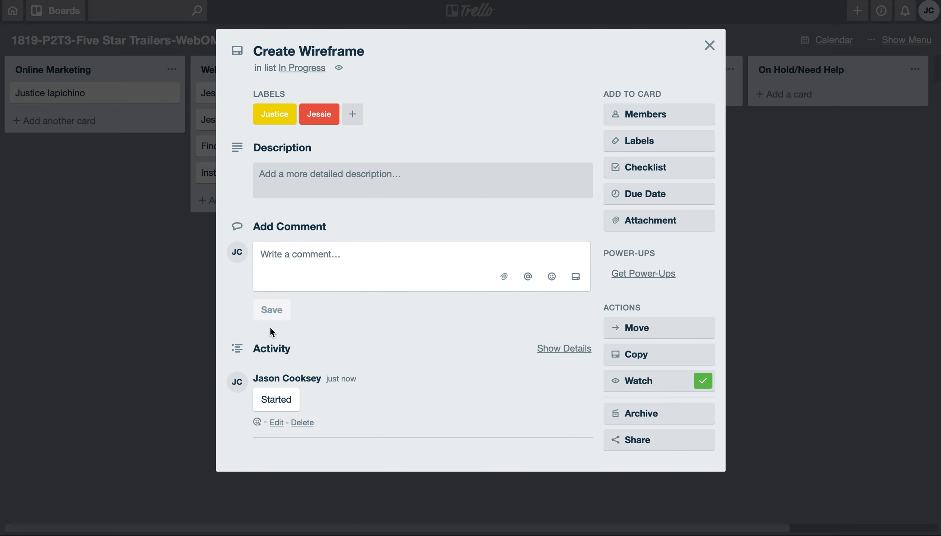
- Set the Create Wireframe card's due date to 1/16/2019 and close the card
click(656, 194)
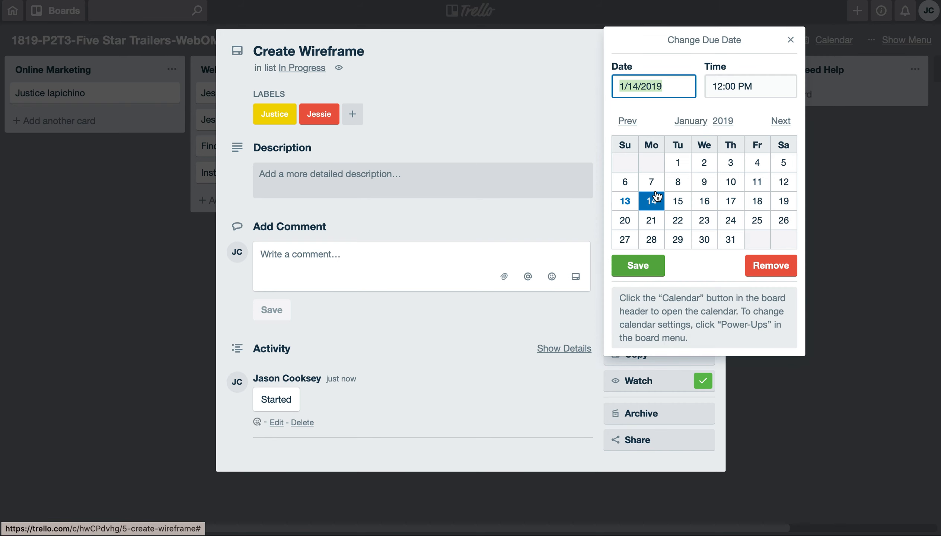
click(707, 197)
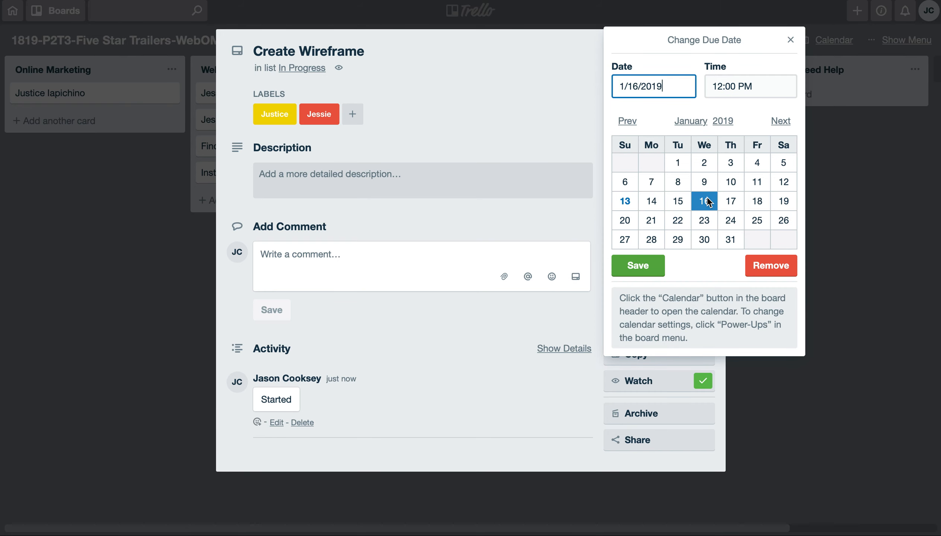
click(648, 266)
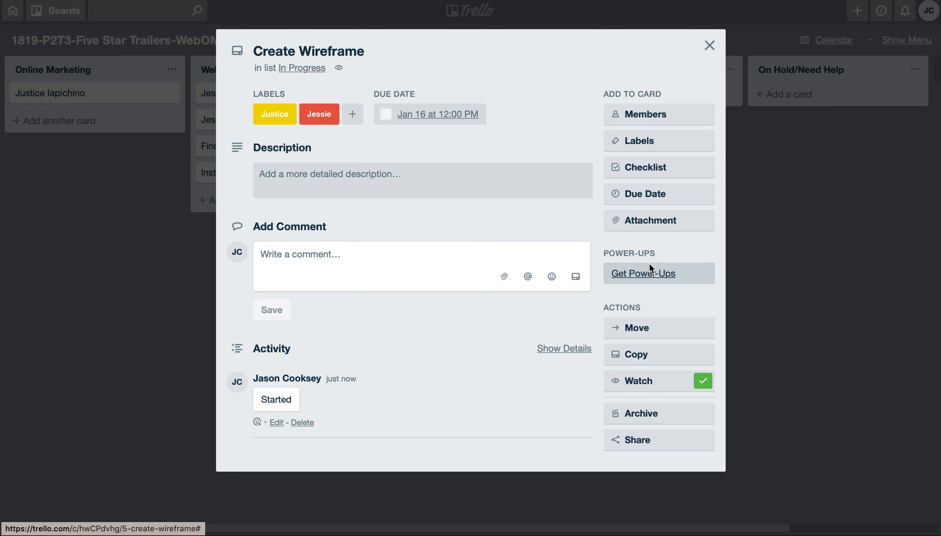
click(709, 45)
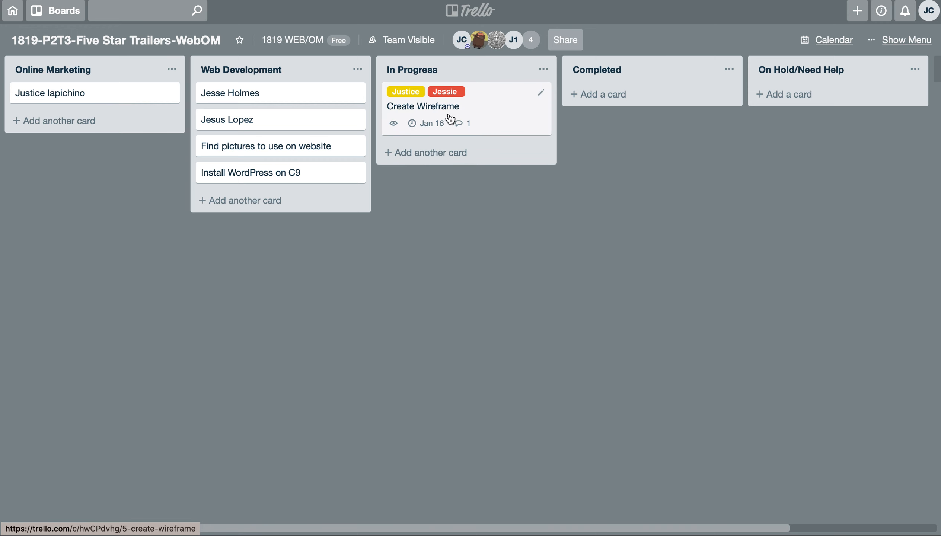
click(541, 96)
click(517, 98)
click(406, 199)
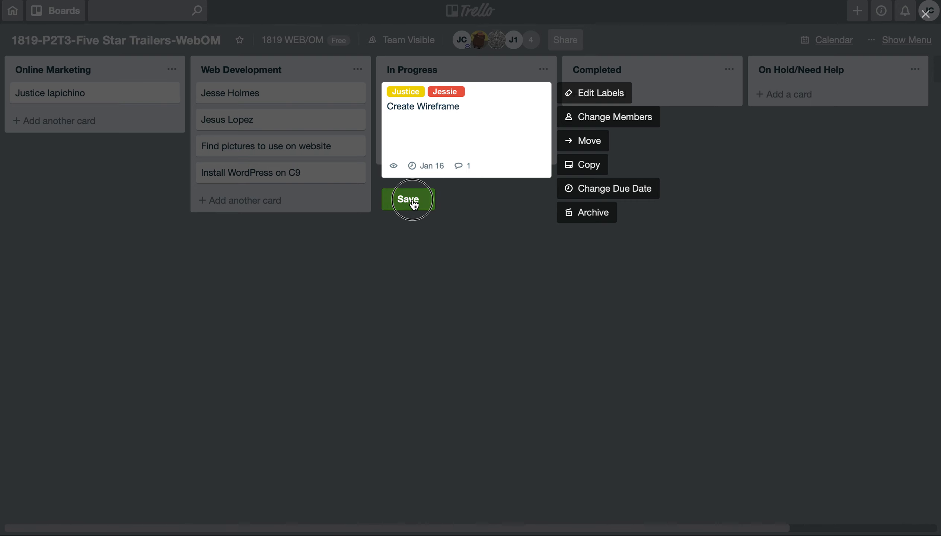
- Add the comment "Finished the top half" to the Create Wireframe card and close the card
click(495, 99)
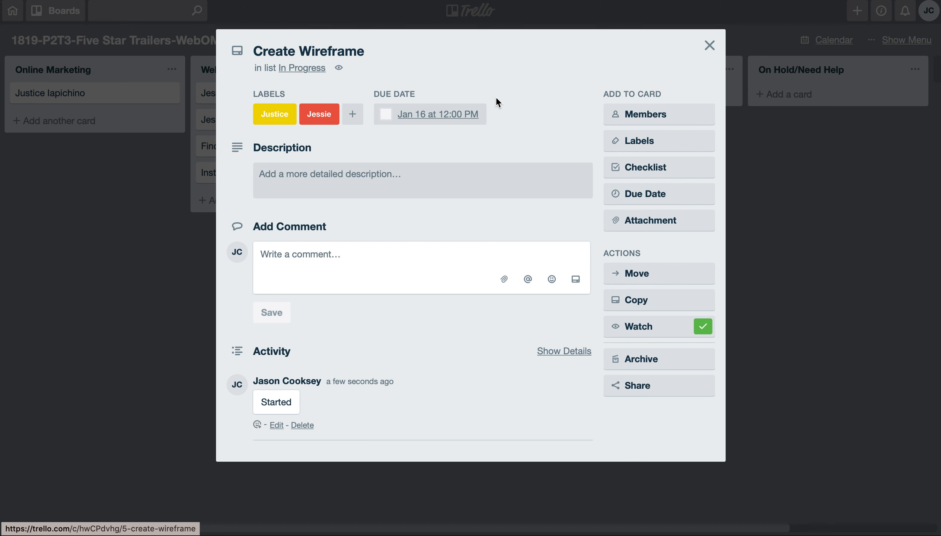
click(309, 255)
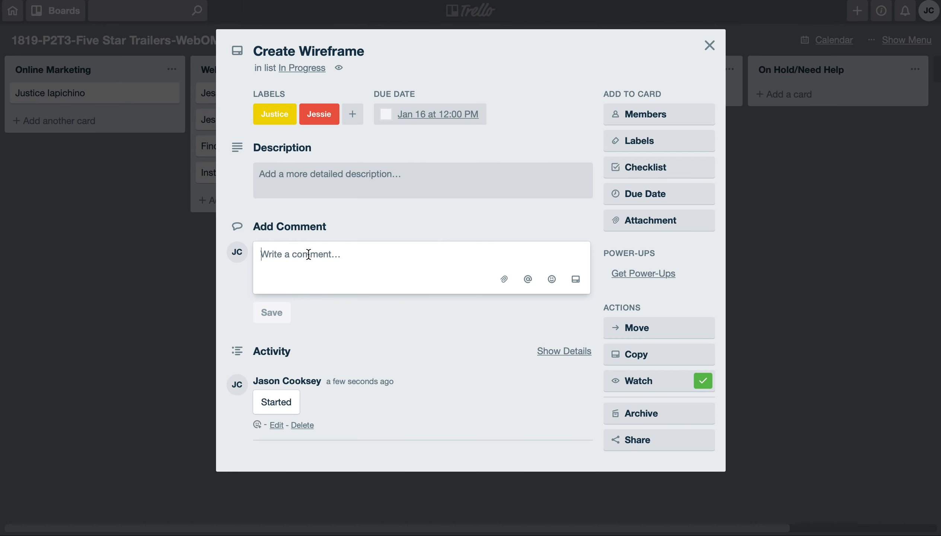
text(Finished the top half)
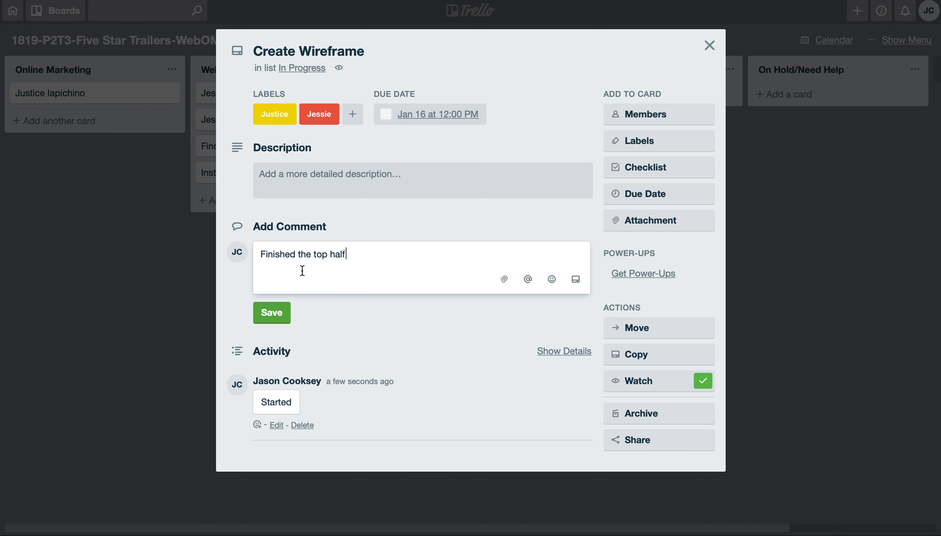
click(281, 317)
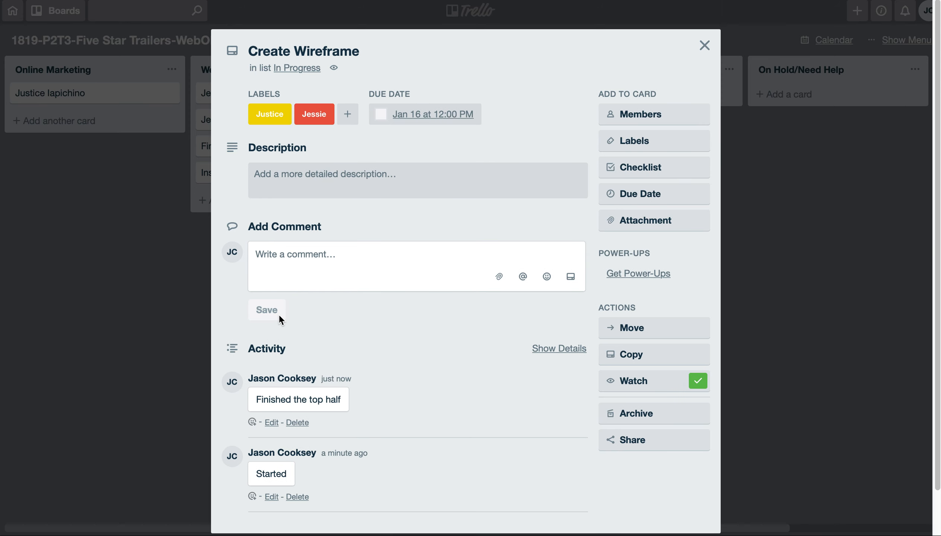
click(705, 45)
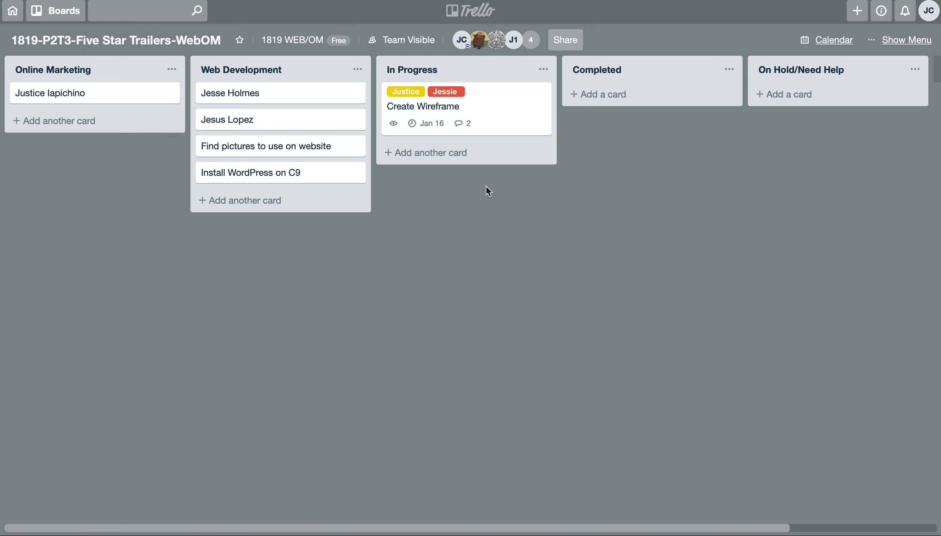
- Add the comment "Completed" to the Create Wireframe card and close the card
click(501, 95)
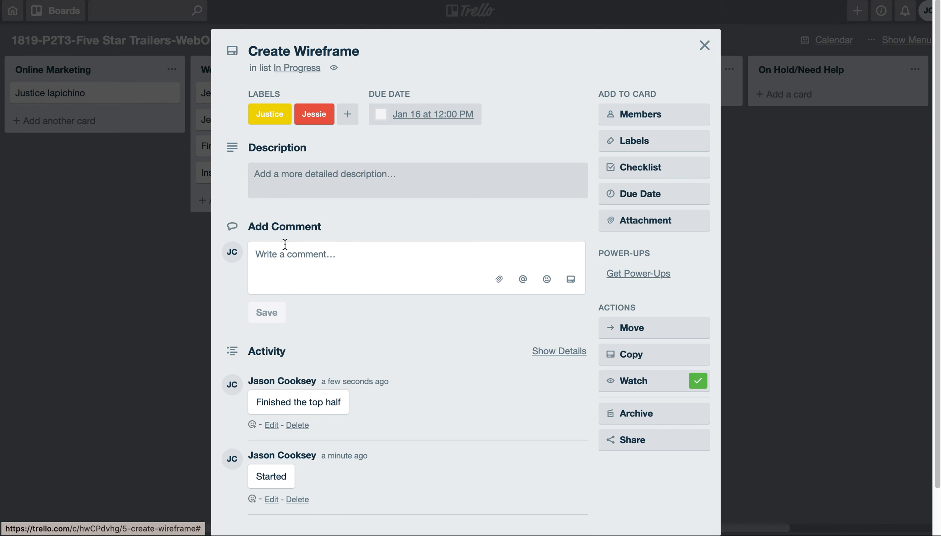
click(285, 261)
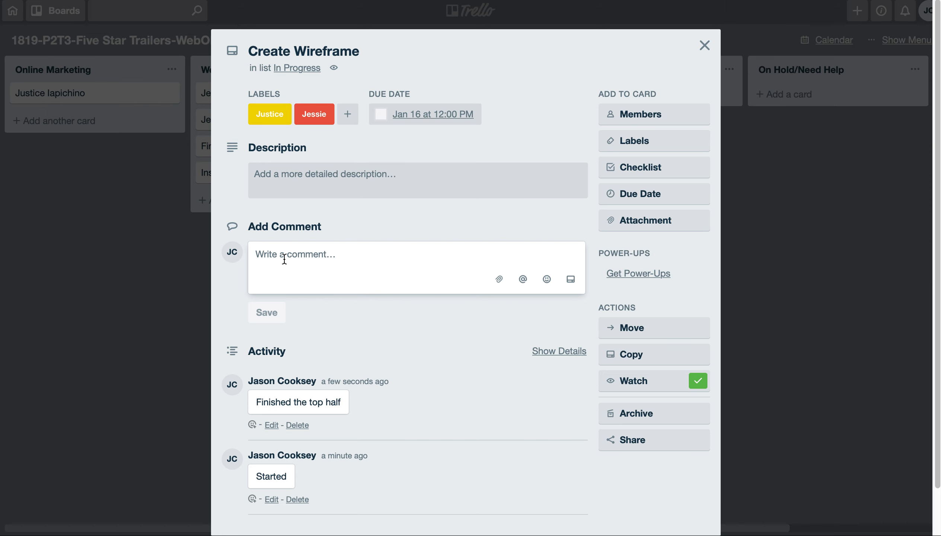
text(Completed)
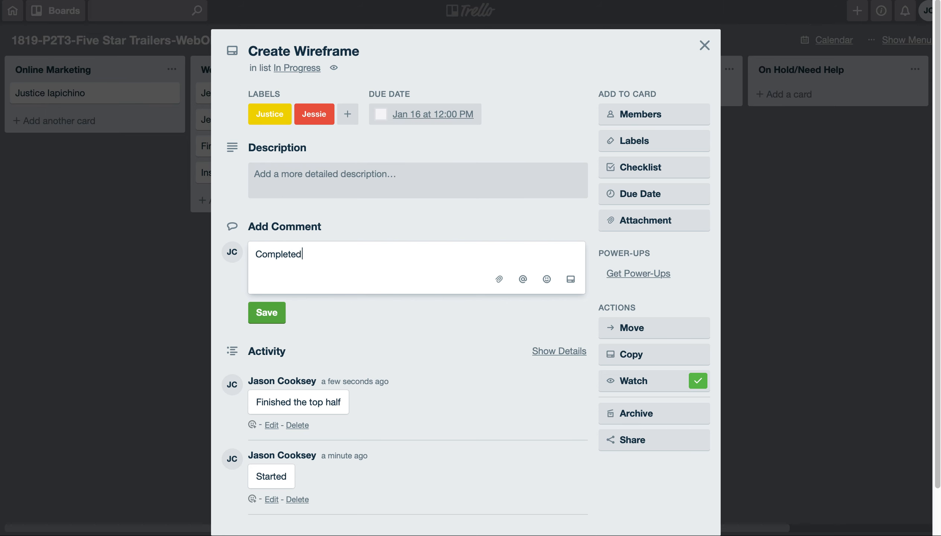
click(261, 312)
click(705, 46)
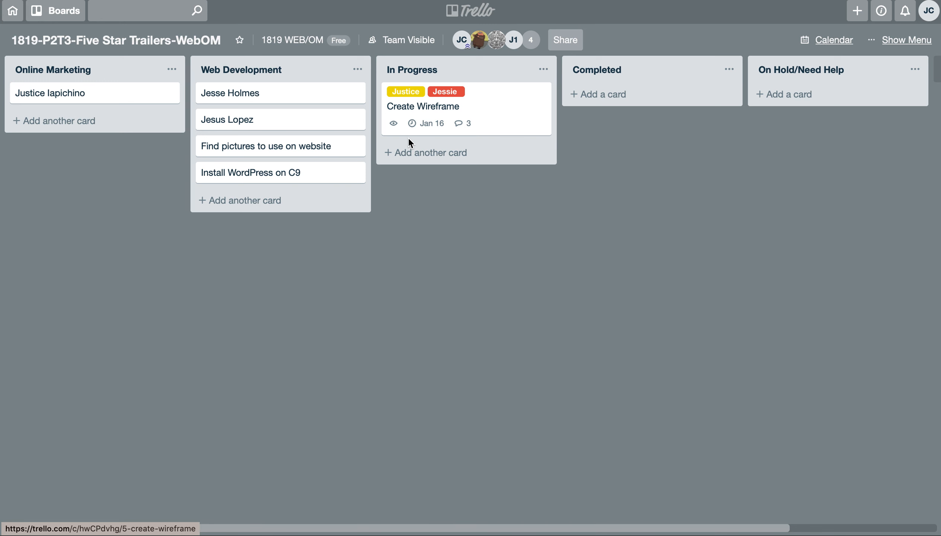
- Move the Create Wireframe card to the Completed list and the Install WordPress on C9 card to In Progress
drag(485, 108, 672, 99)
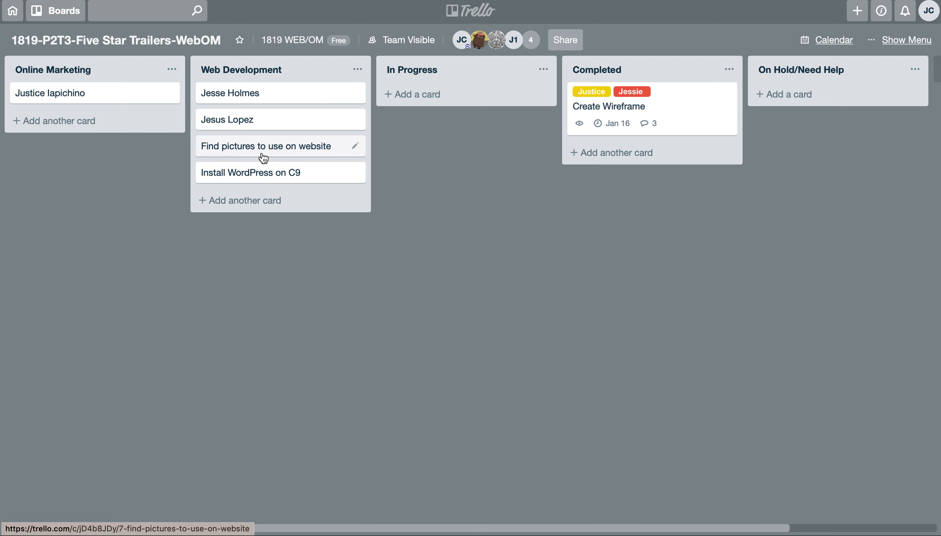
click(244, 174)
drag(423, 96, 429, 93)
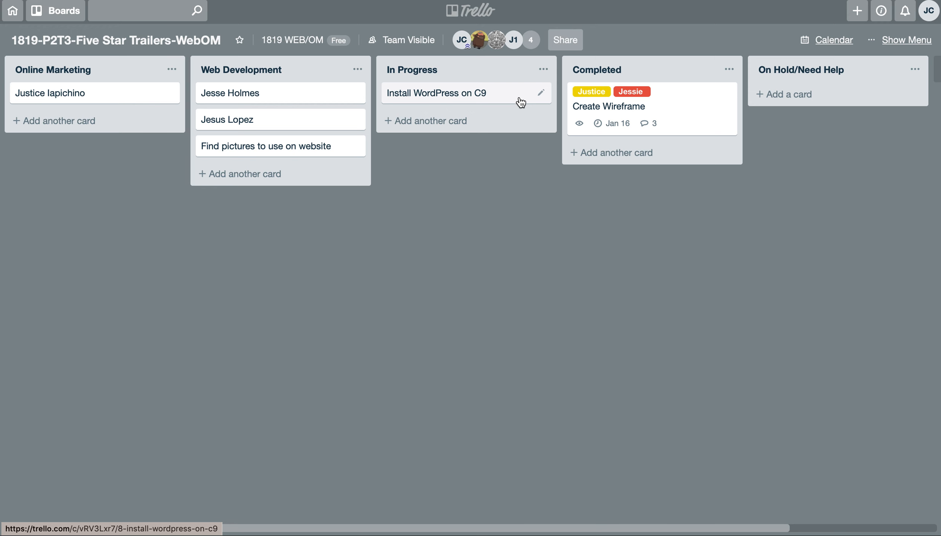
click(542, 93)
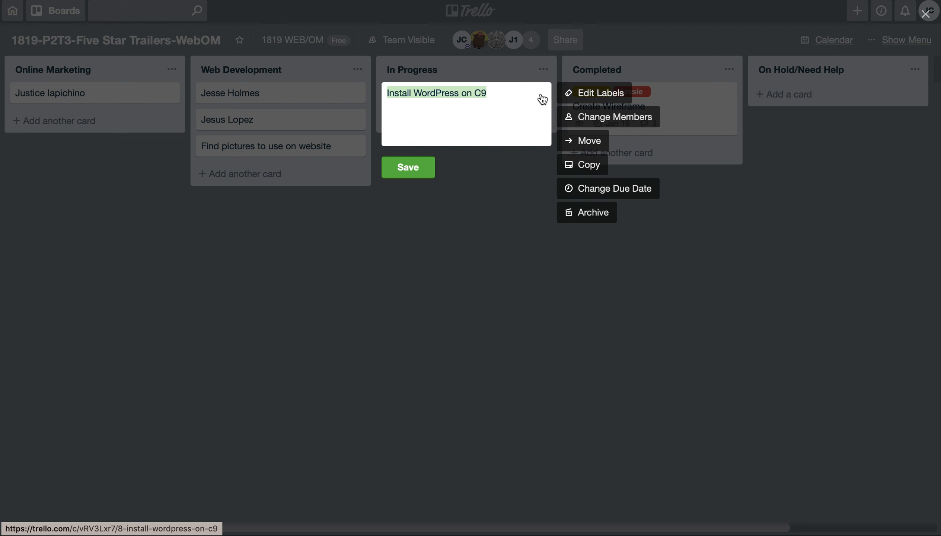
click(504, 113)
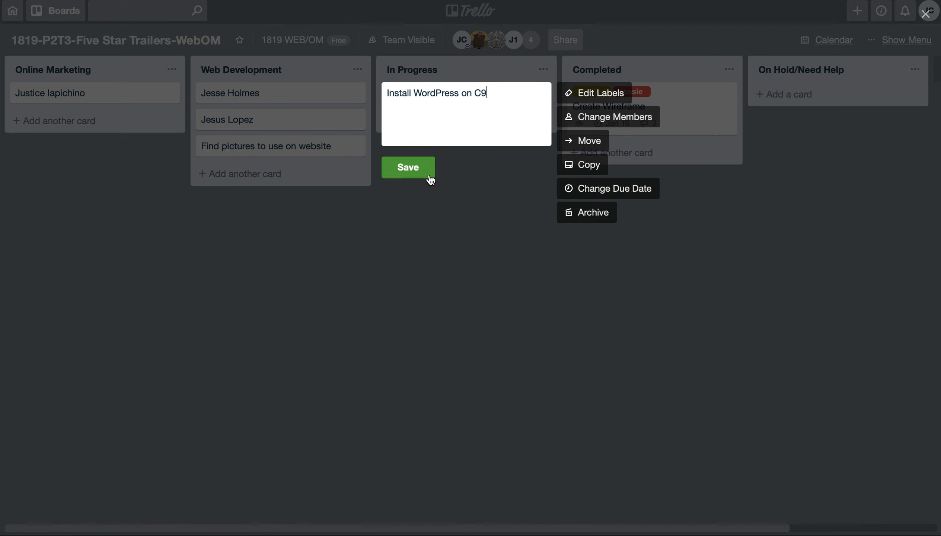
click(430, 179)
- Add the comment "Getting error when installing" to the Install WordPress on C9 card and close the card
click(502, 92)
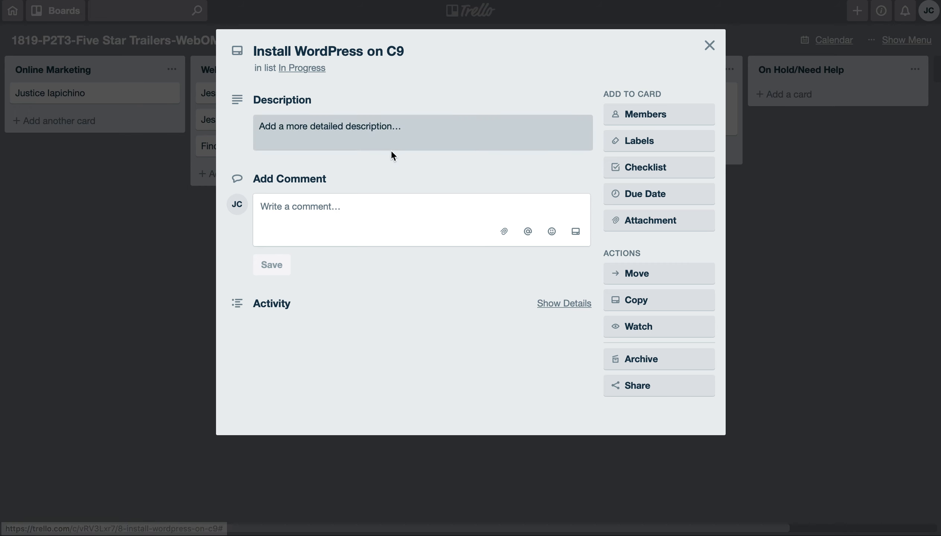
click(301, 207)
text(Getting error when installing)
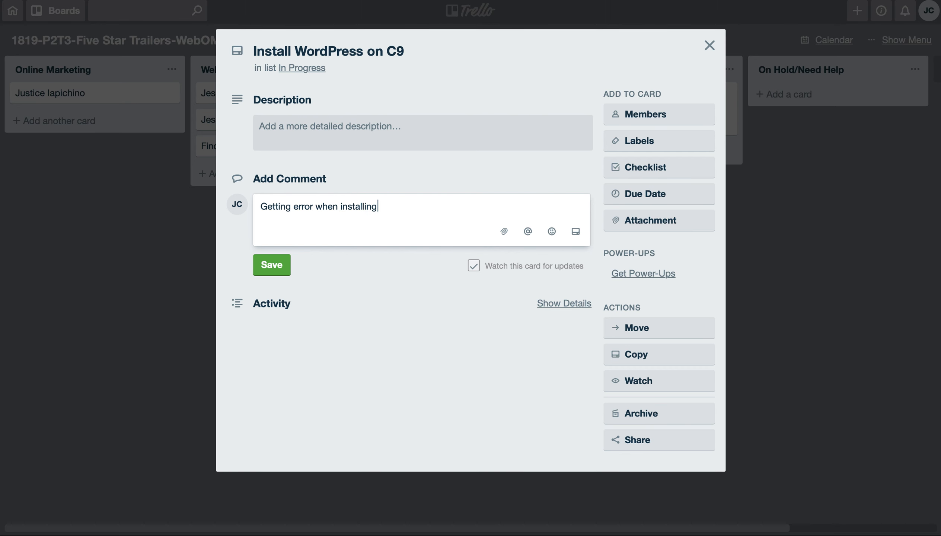
click(271, 265)
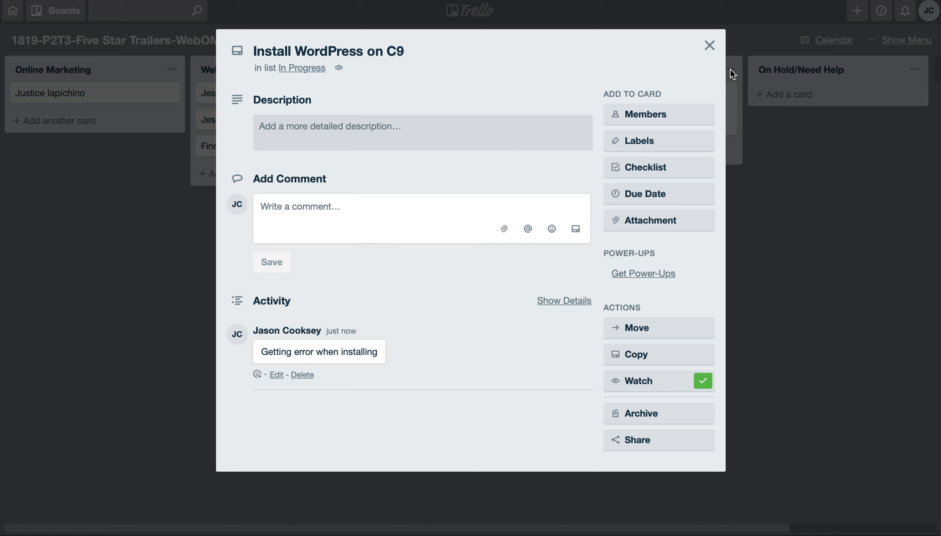
click(709, 45)
- Move the Install WordPress on C9 card to the On Hold/Need Help list and assign it the orange team-member label
drag(497, 98, 875, 96)
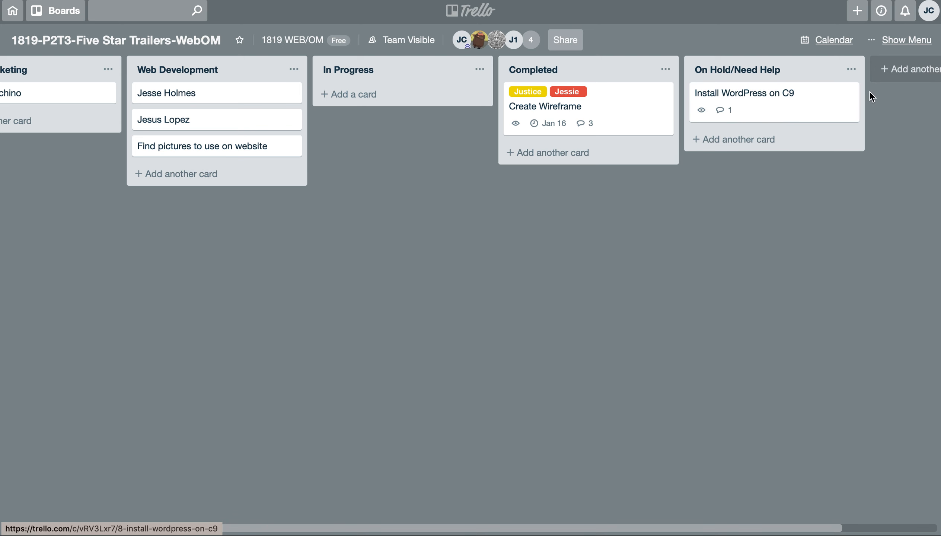
click(849, 93)
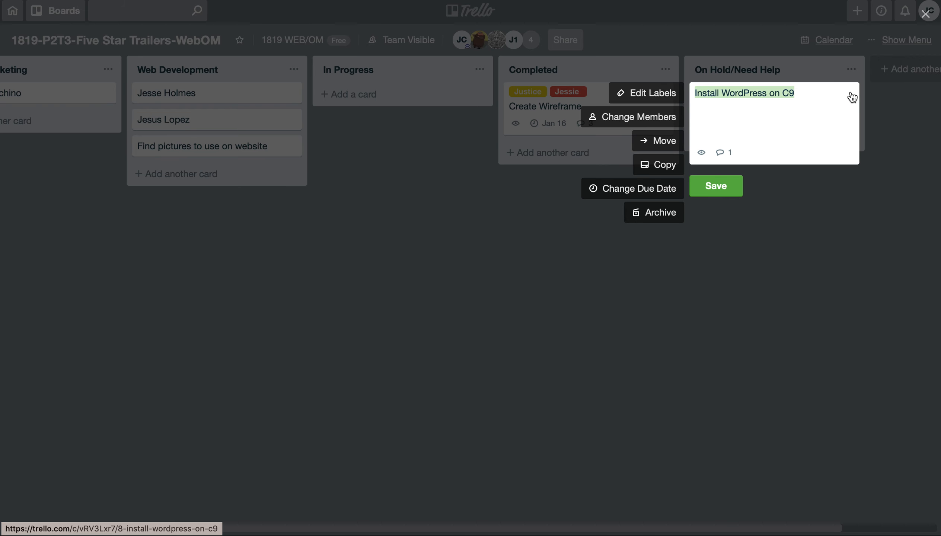
click(659, 95)
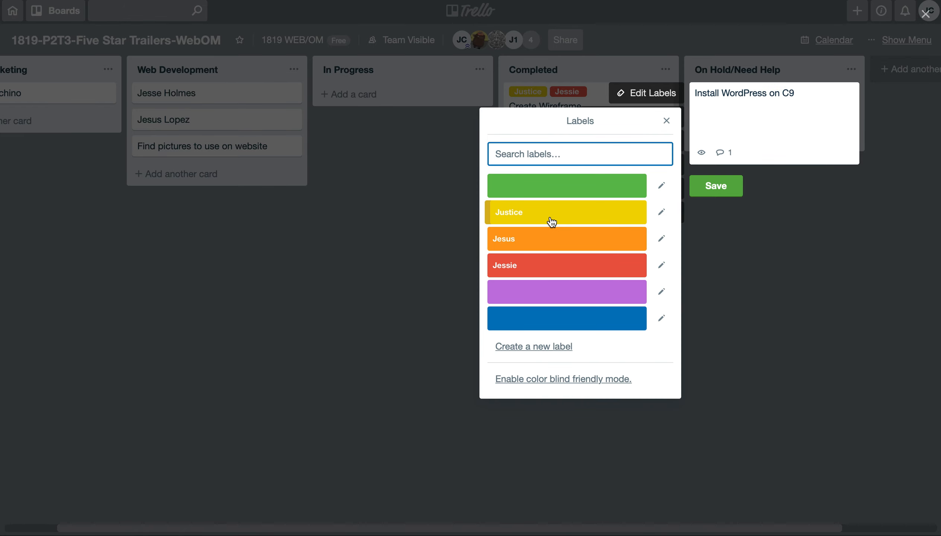
click(548, 239)
click(715, 202)
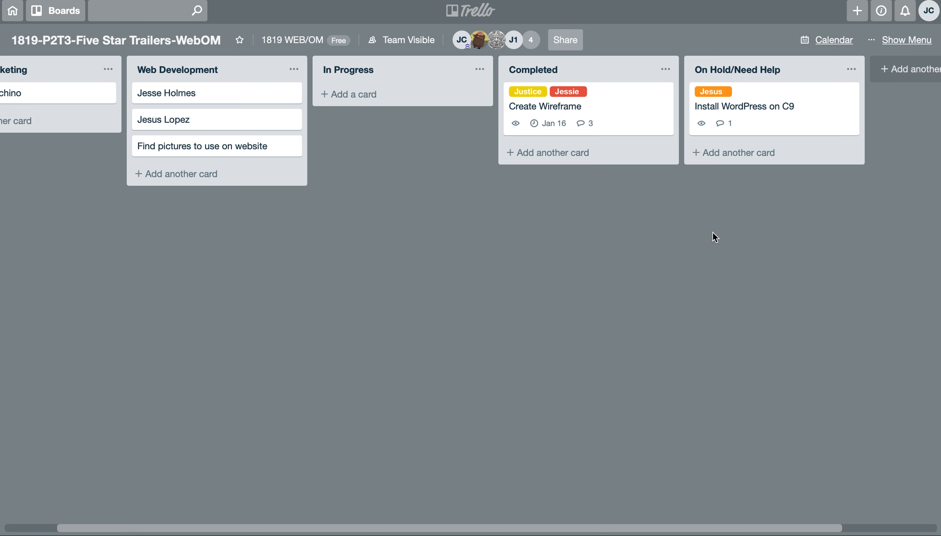
scroll(712, 231, left, 3)
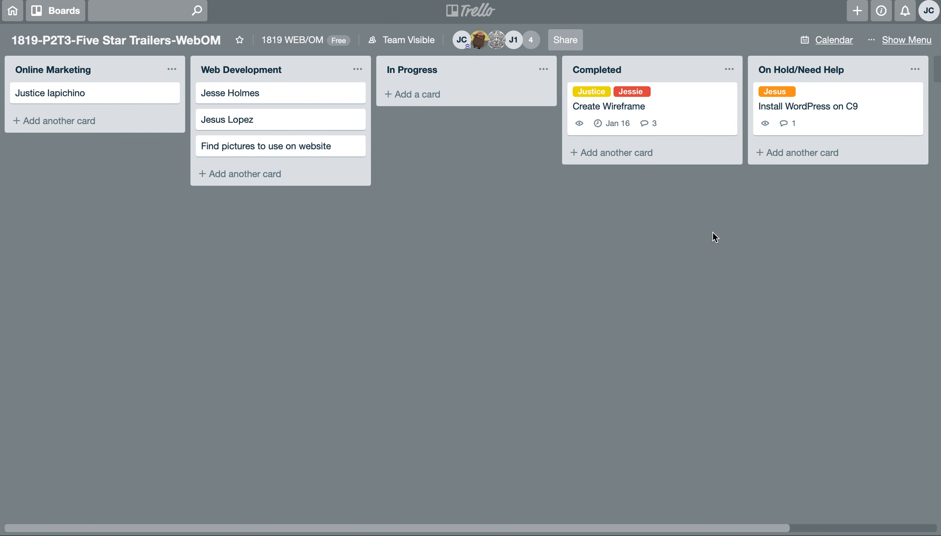